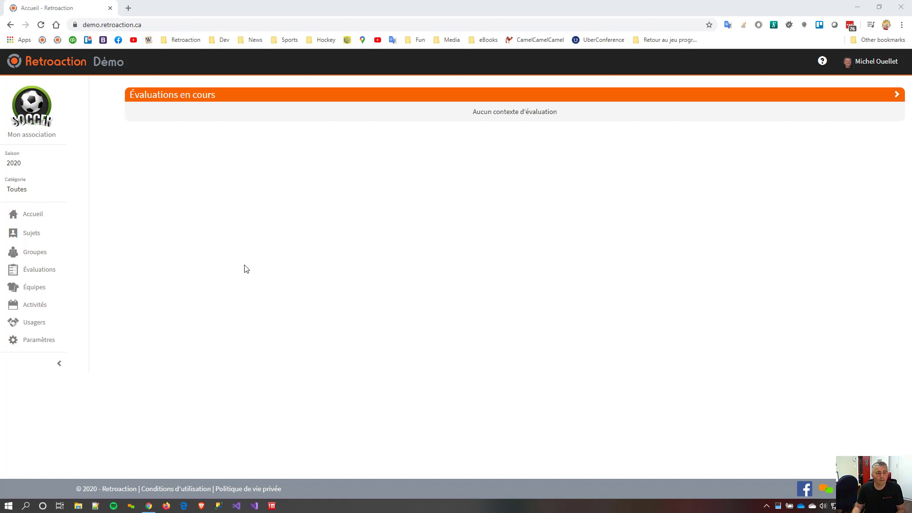
# Import the subjects from the Excel file Sujets.xlsx.
pyautogui.click(31, 236)
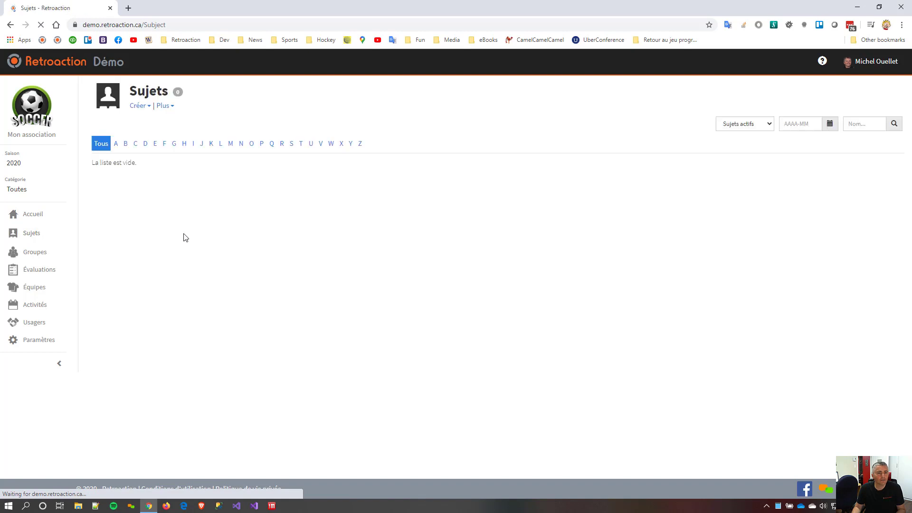
pyautogui.click(138, 106)
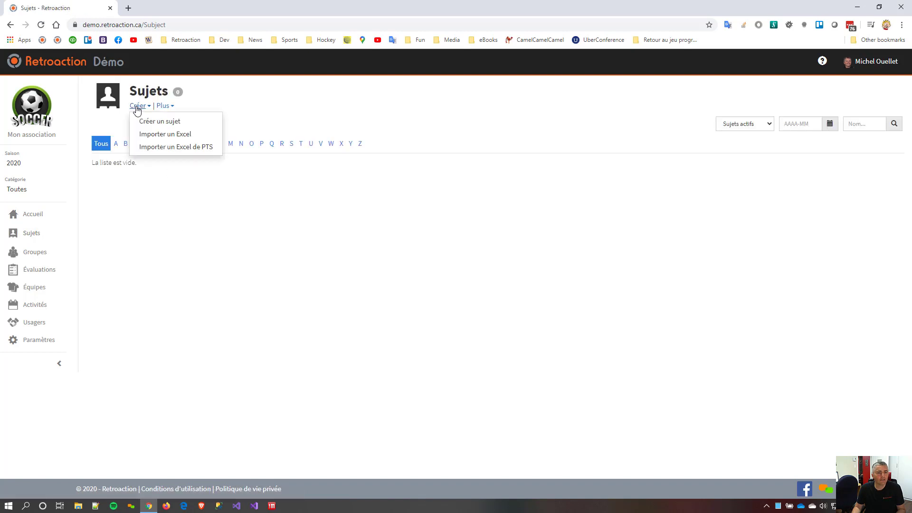
pyautogui.click(182, 137)
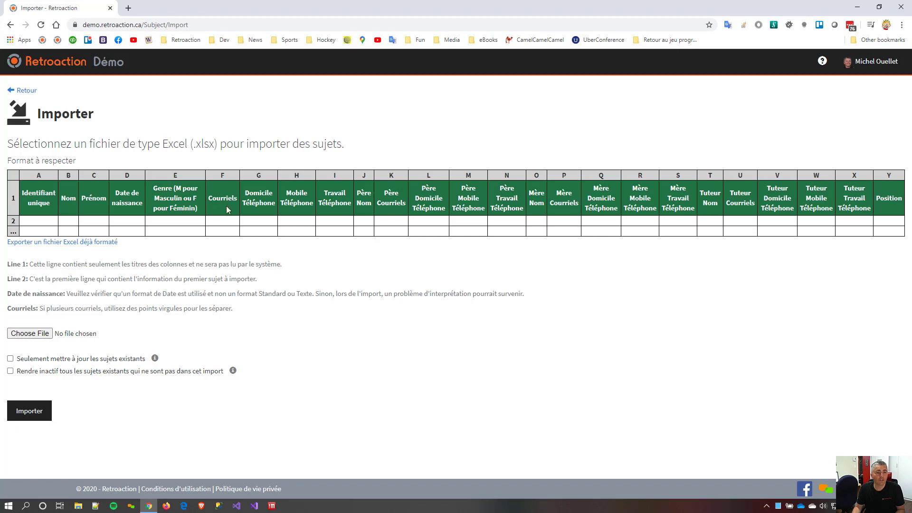
pyautogui.click(50, 334)
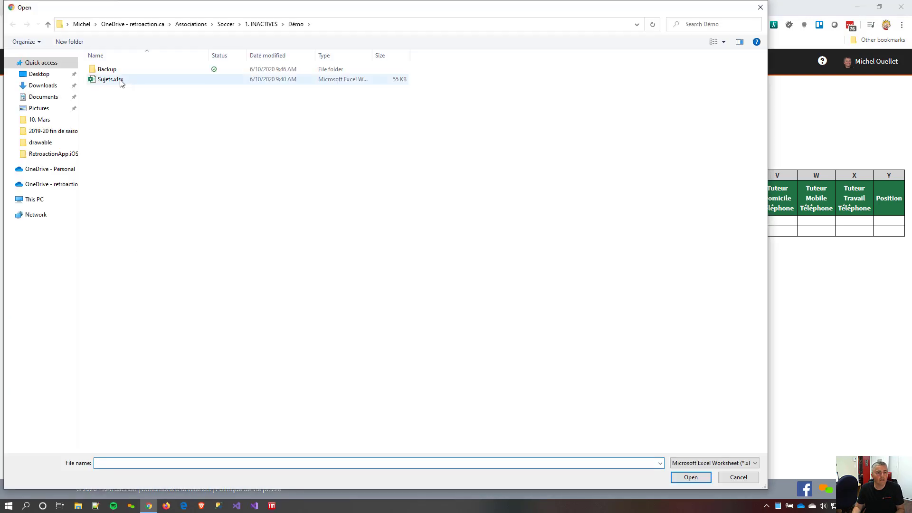
pyautogui.doubleClick(120, 84)
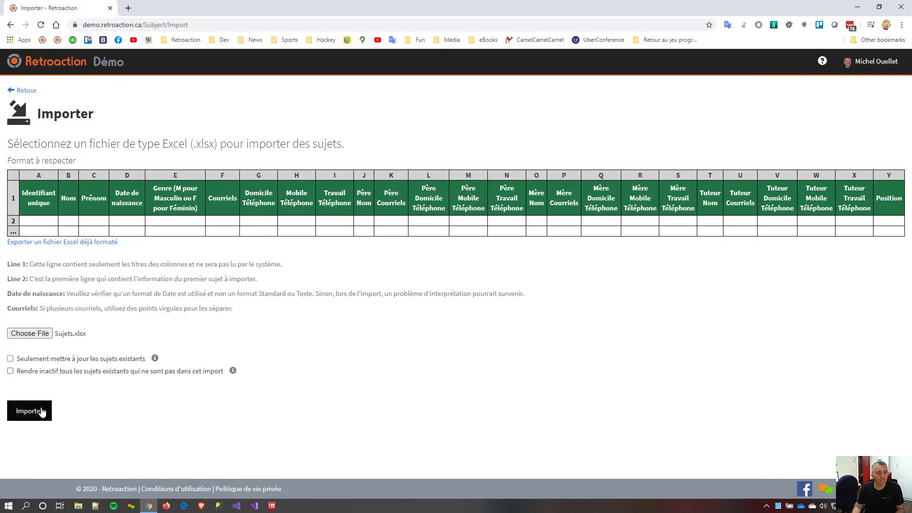
pyautogui.click(34, 412)
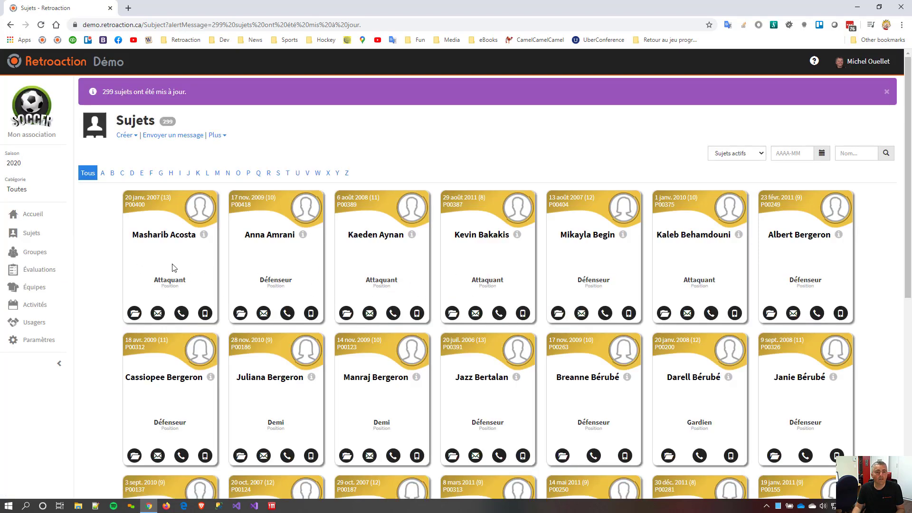
# Filter the subjects list to the U11 category for the 2020 season.
pyautogui.scroll(-1, 304, 328)
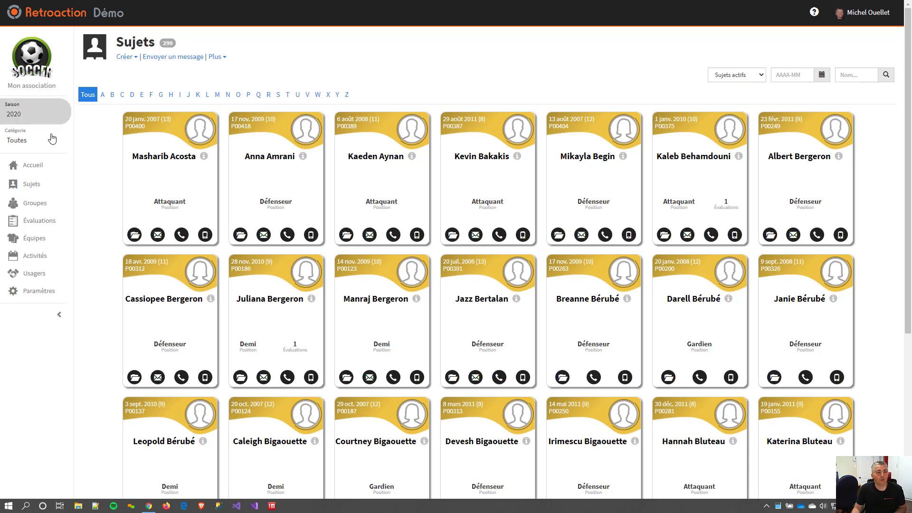
pyautogui.click(33, 140)
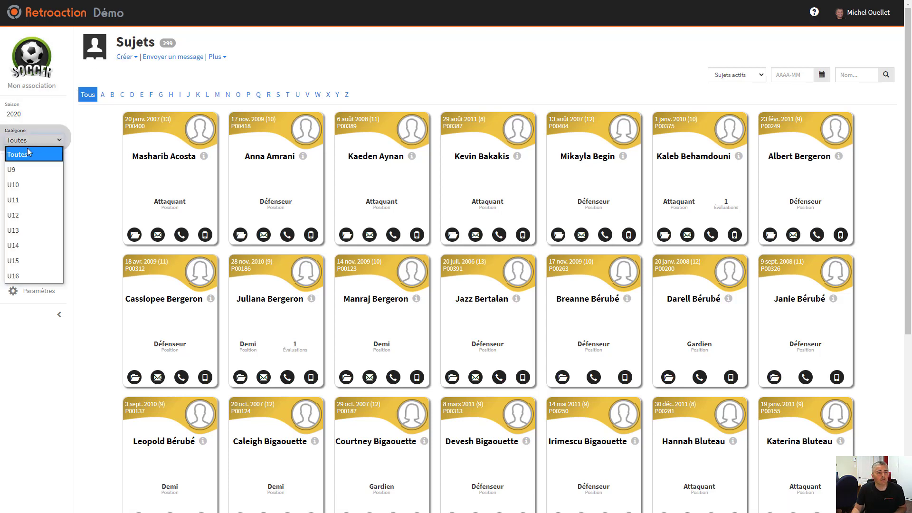
pyautogui.click(25, 202)
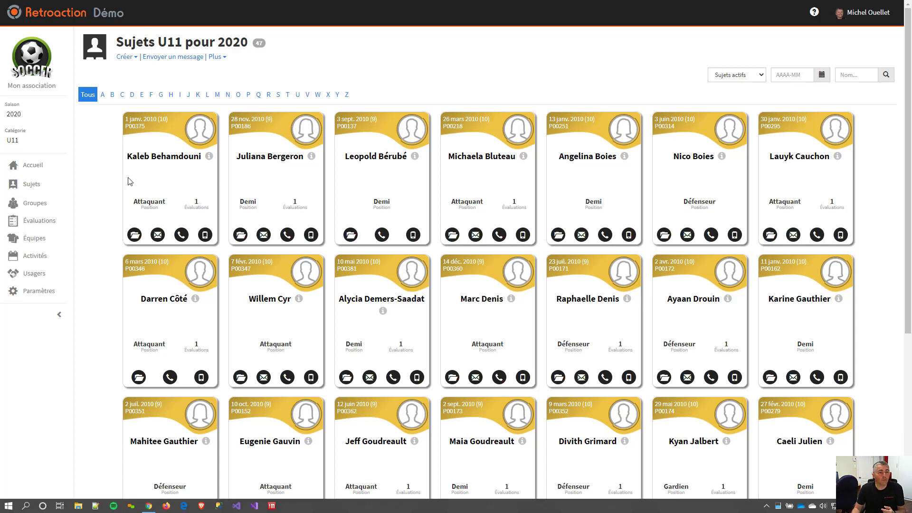
# Create a group named 1 for the 2020 season and U11 category with the colour Rouge.
pyautogui.click(34, 207)
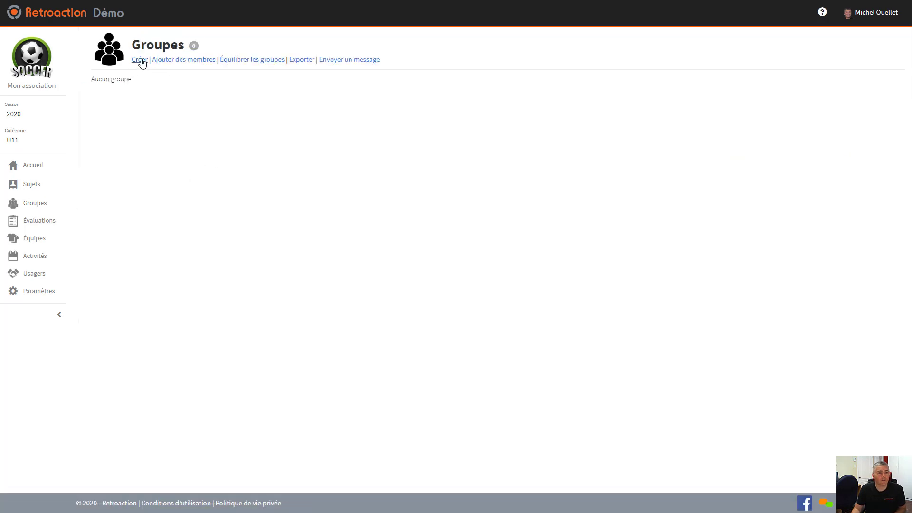
pyautogui.click(141, 62)
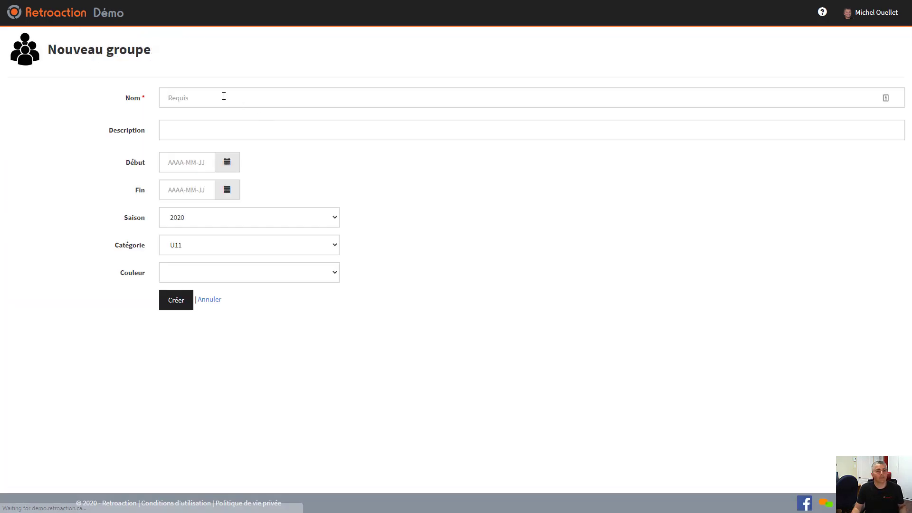
pyautogui.click(224, 96)
pyautogui.write('1')
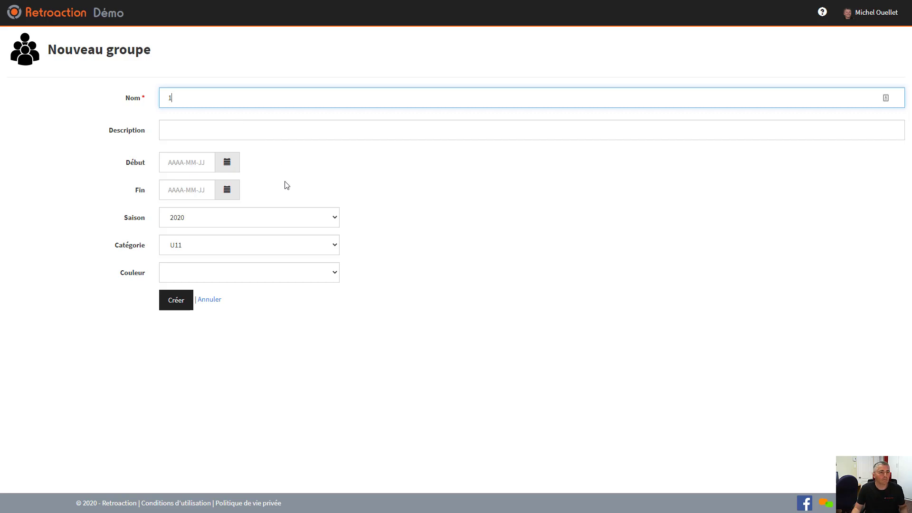
pyautogui.click(183, 271)
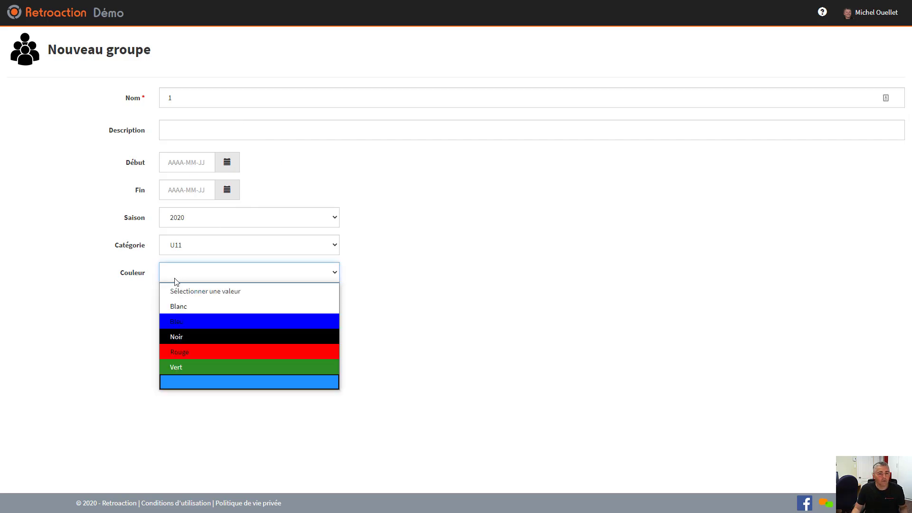
pyautogui.click(184, 351)
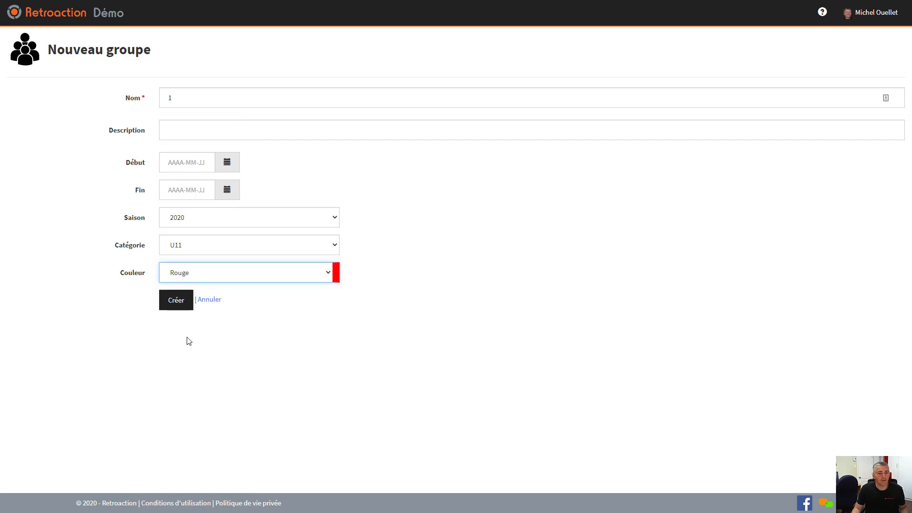
pyautogui.click(181, 302)
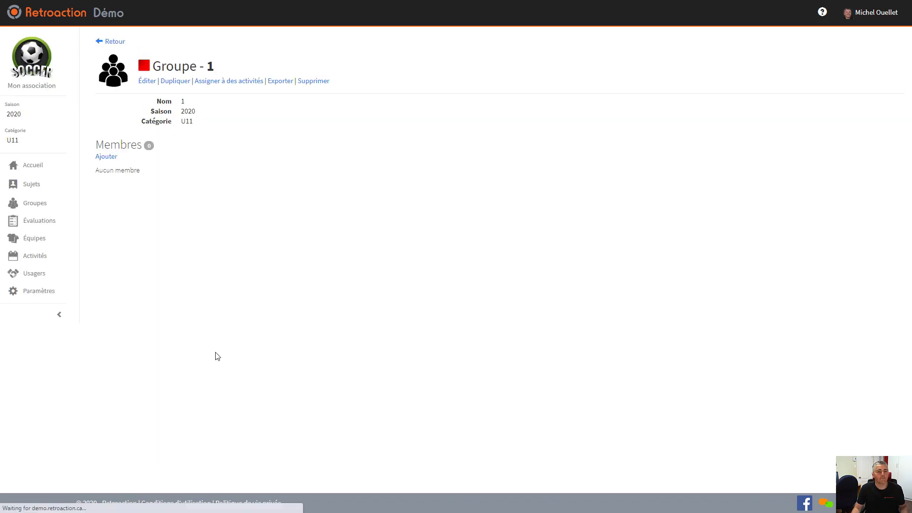
# Duplicate group 1 to create a second U11 group with the colour Noir.
pyautogui.click(176, 81)
pyautogui.click(199, 278)
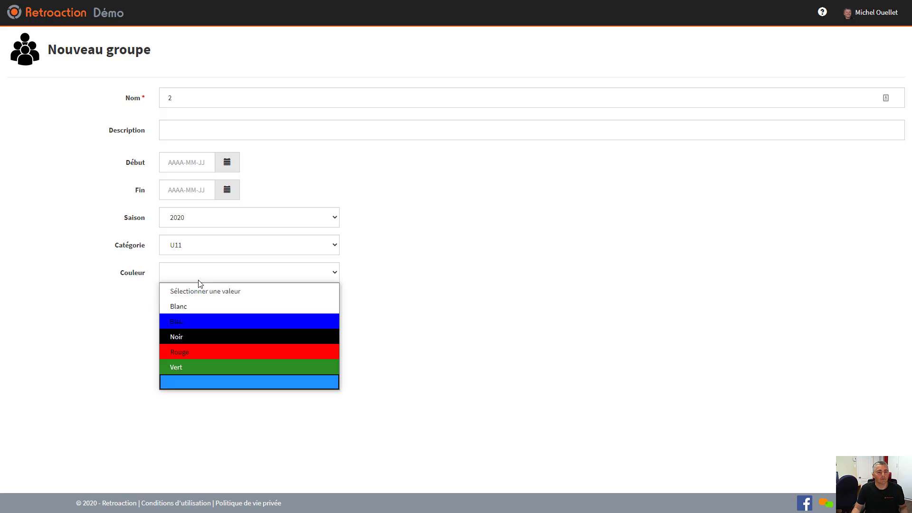
pyautogui.click(197, 334)
pyautogui.click(176, 300)
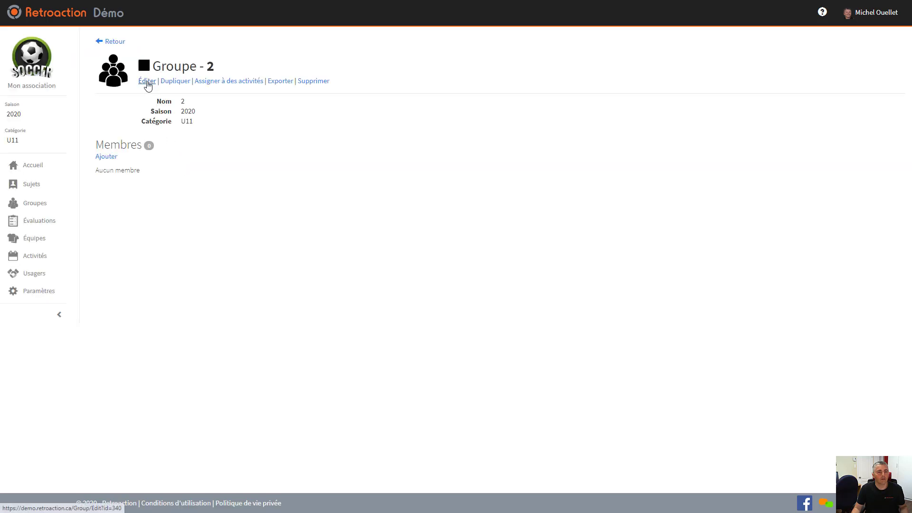
# Duplicate group 2 to create a third U11 group with the colour Vert, and return to the groups list.
pyautogui.click(173, 81)
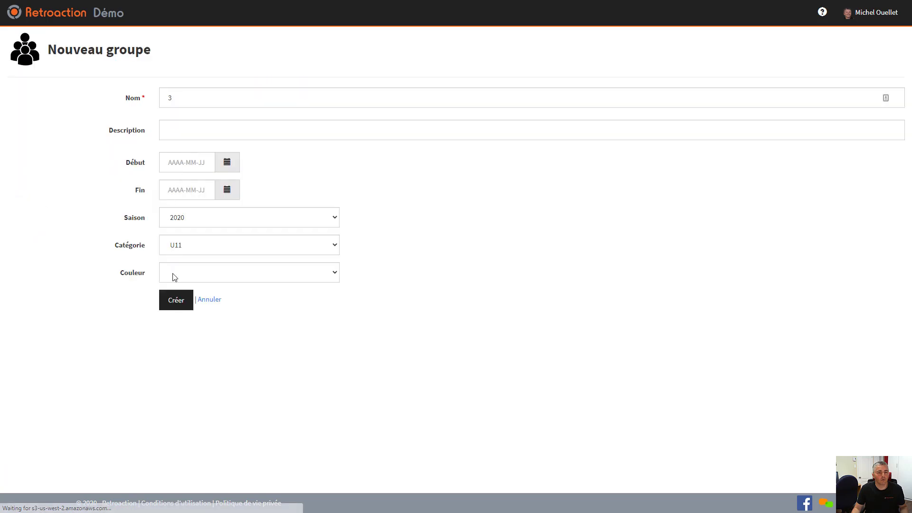
pyautogui.click(172, 277)
pyautogui.click(187, 371)
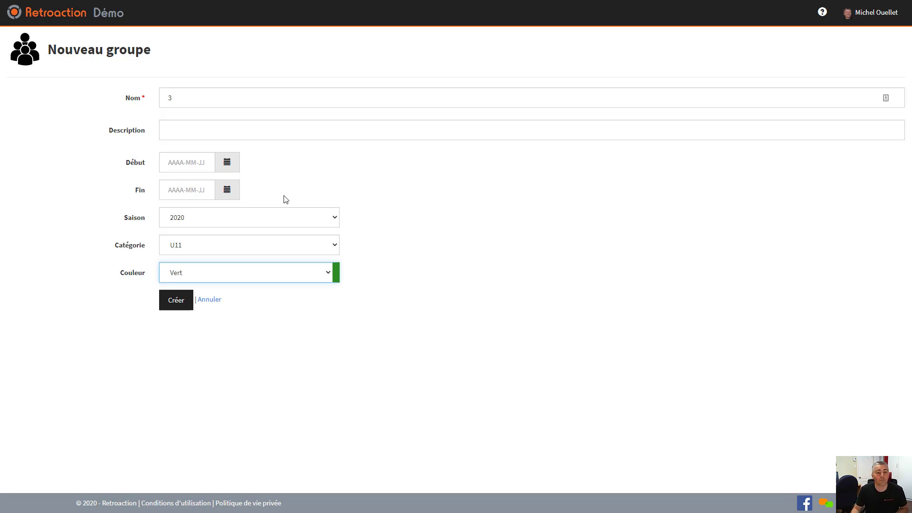
pyautogui.click(178, 308)
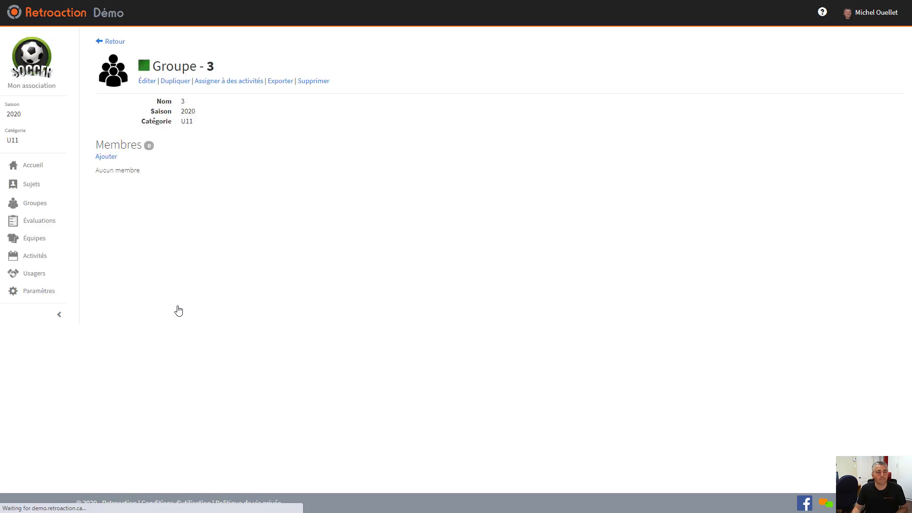
pyautogui.click(118, 43)
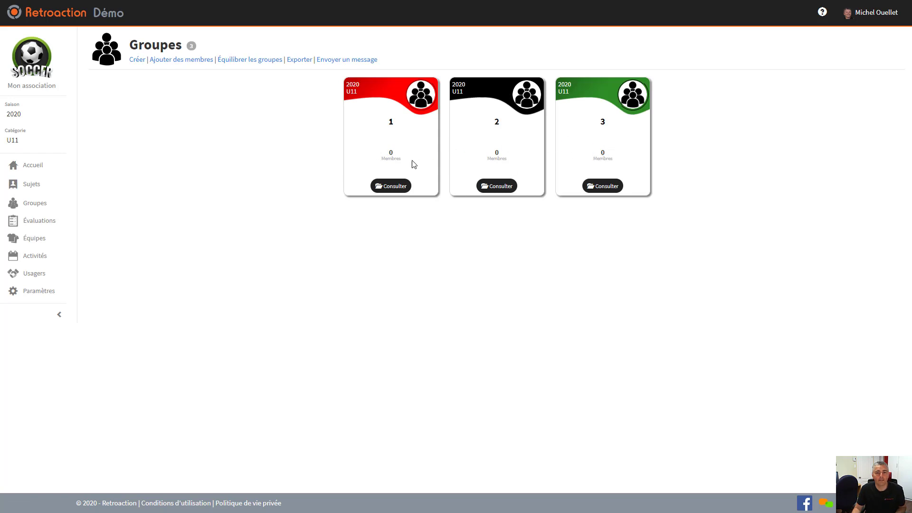
# Start adding members to all three groups, choosing to create the new profiles from existing subjects.
pyautogui.click(170, 63)
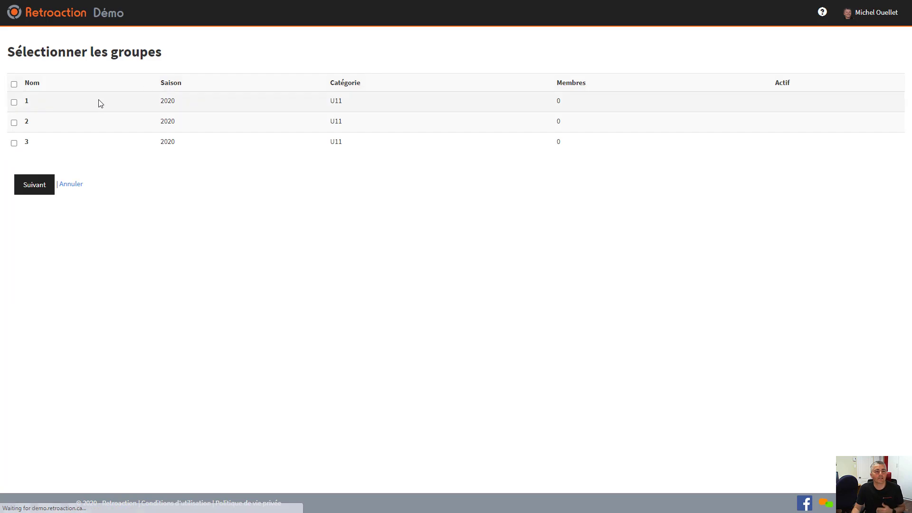
pyautogui.click(15, 85)
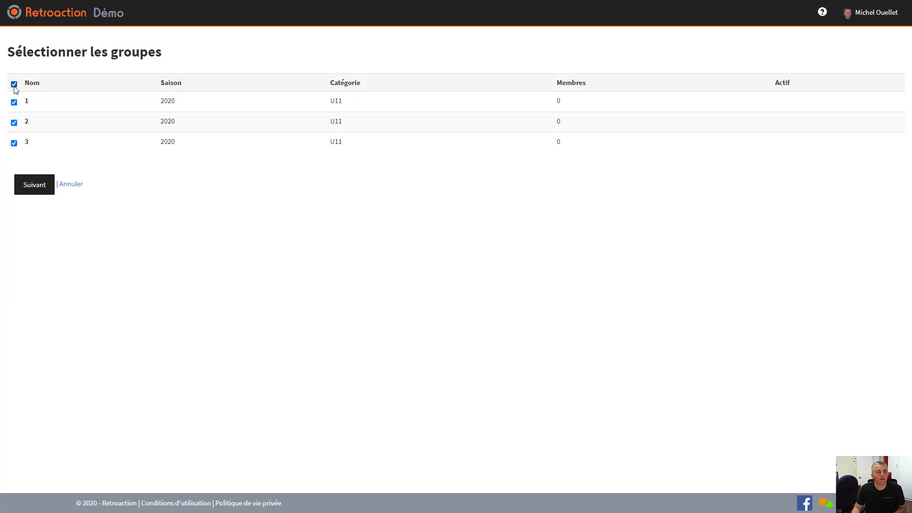
pyautogui.click(35, 186)
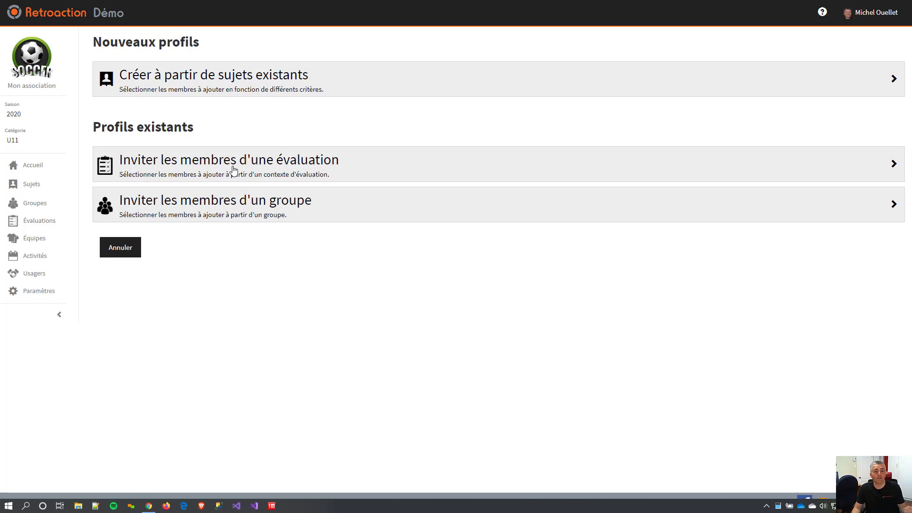
pyautogui.click(234, 84)
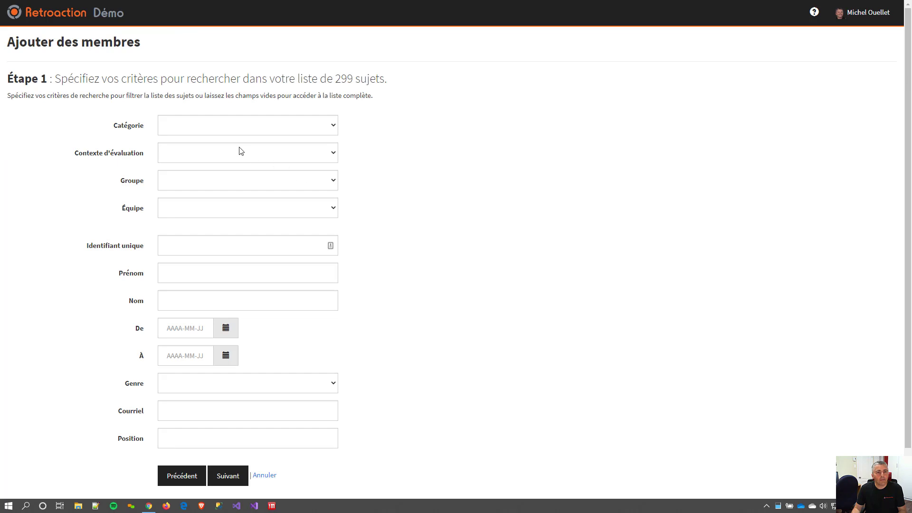
# Restrict the search for new members to the category U11 (10 ans) and continue to the subject assignment.
pyautogui.moveTo(337, 78); pyautogui.dragTo(385, 79)
pyautogui.click(389, 182)
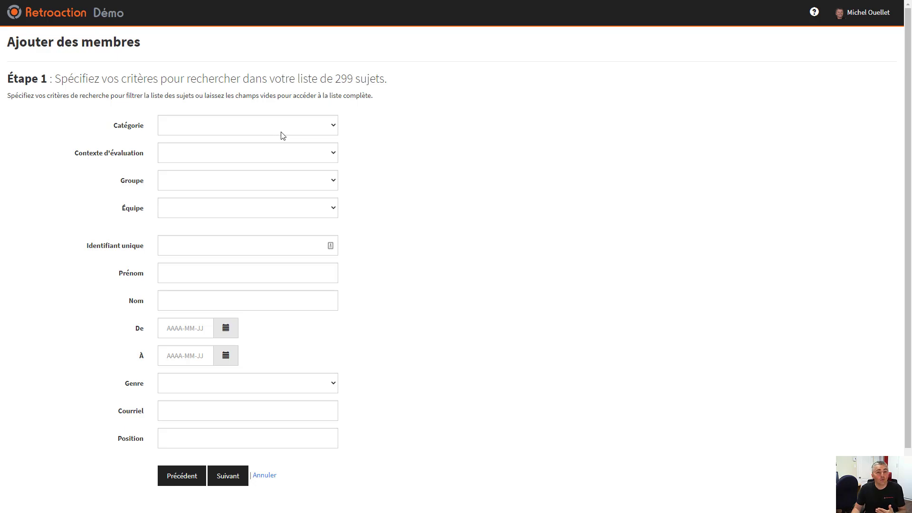
pyautogui.click(249, 130)
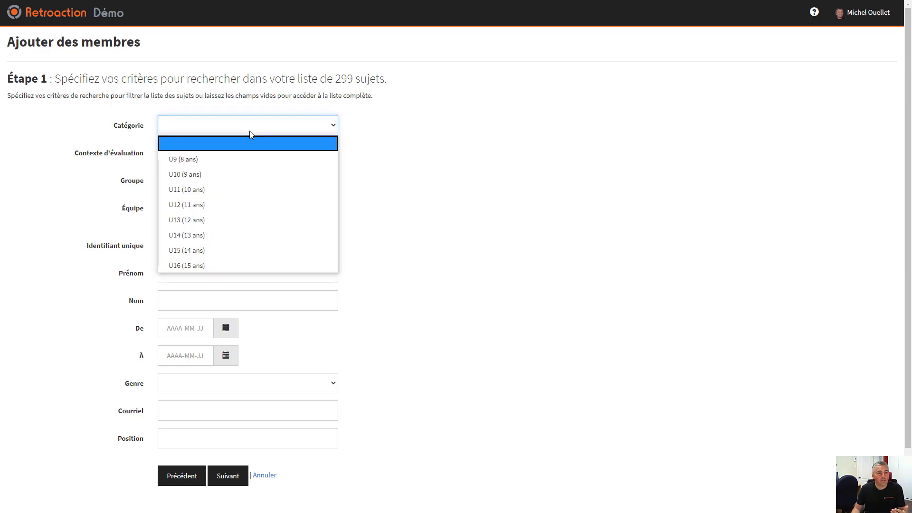
pyautogui.click(182, 190)
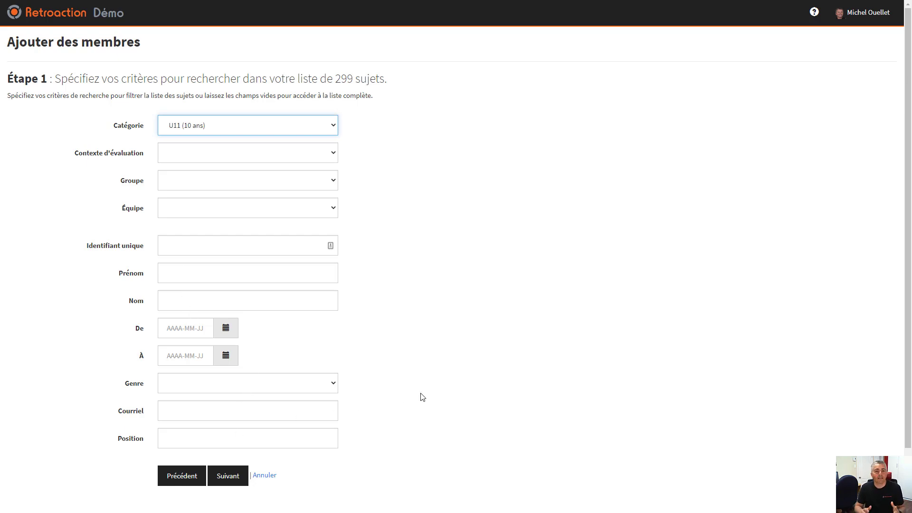
pyautogui.click(233, 482)
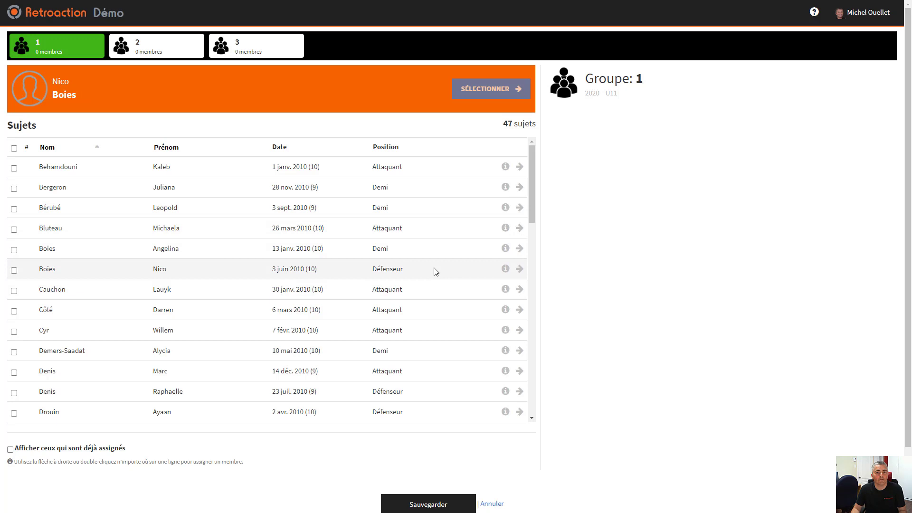
# Select three Attaquant, one Demi and two Défenseur subjects from the pool and assign them to group 1.
pyautogui.scroll(-3, 436, 272)
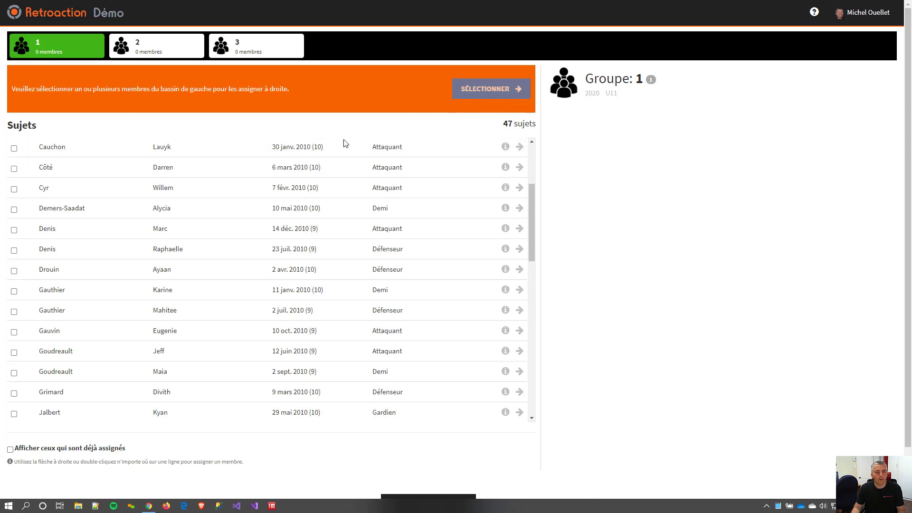
pyautogui.click(13, 169)
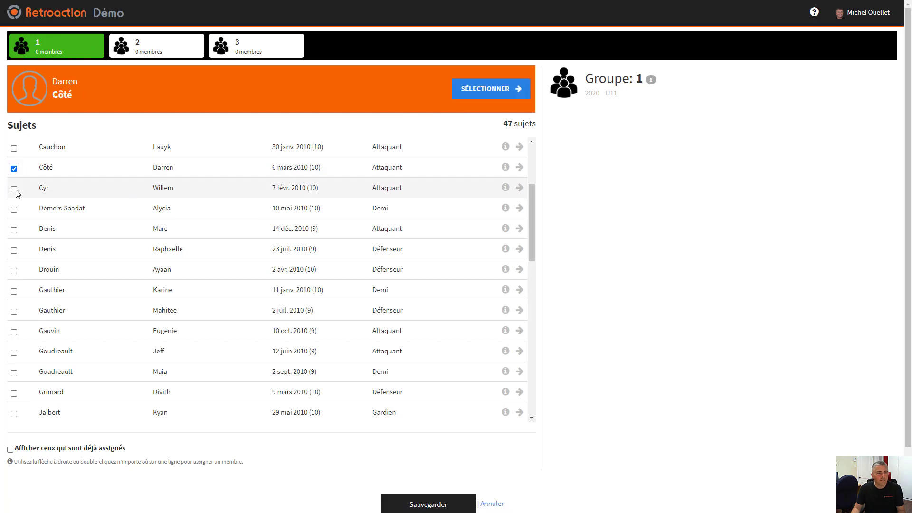
pyautogui.click(14, 230)
pyautogui.click(14, 292)
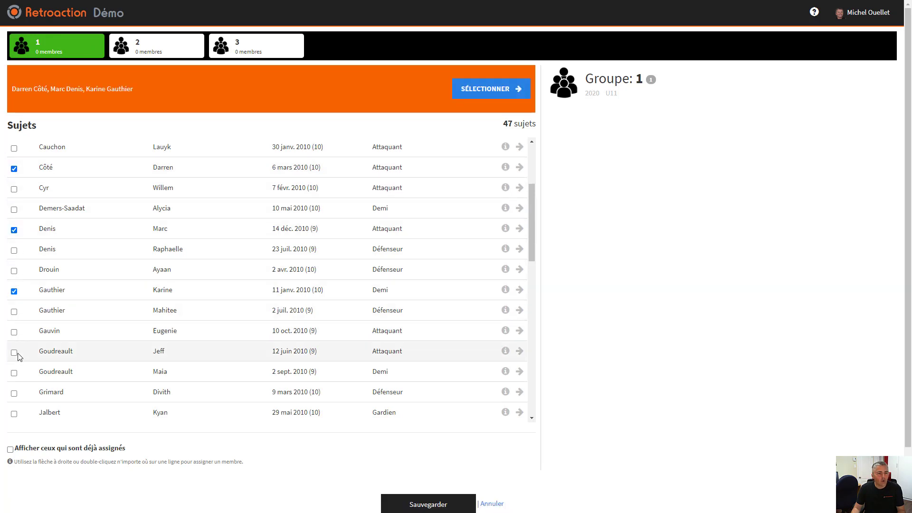
pyautogui.click(13, 352)
pyautogui.scroll(-3, 14, 354)
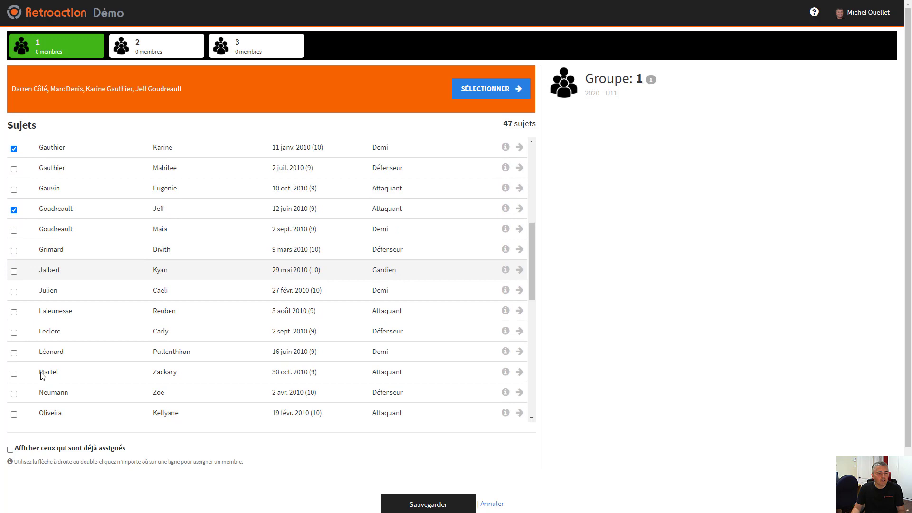
pyautogui.click(14, 332)
pyautogui.click(15, 395)
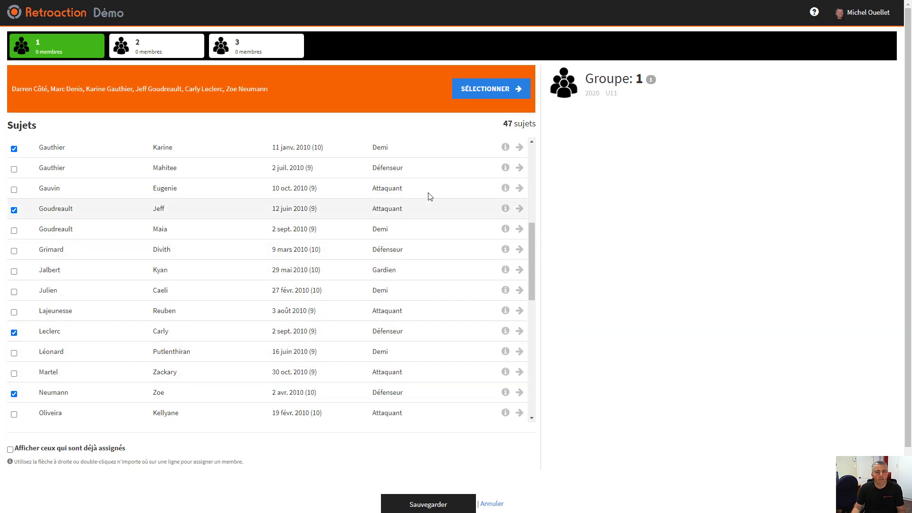
pyautogui.click(483, 94)
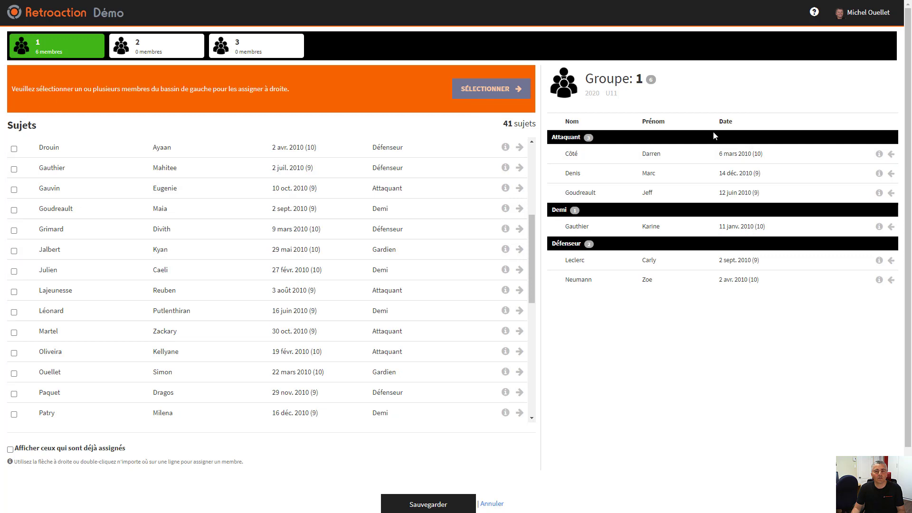
# Assign three Attaquant, three Demi and two Défenseur subjects from the pool to group 2.
pyautogui.click(149, 55)
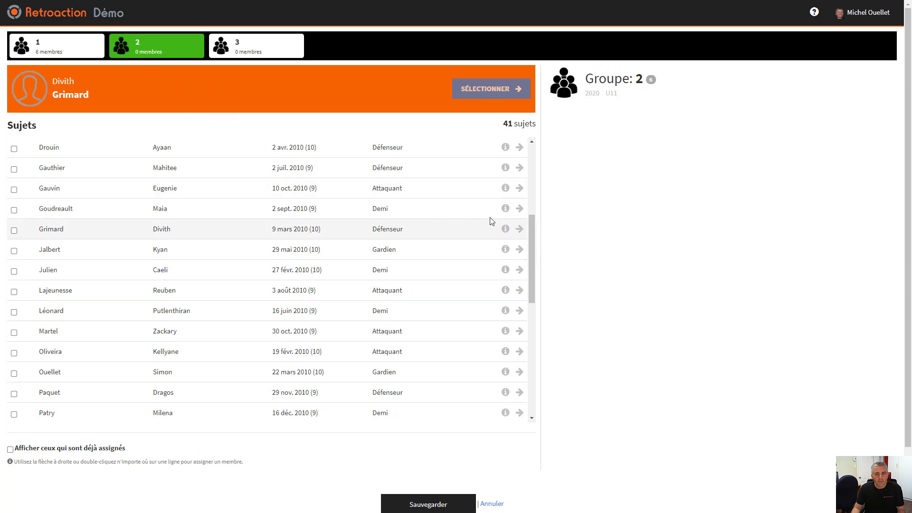
pyautogui.click(519, 208)
pyautogui.click(520, 251)
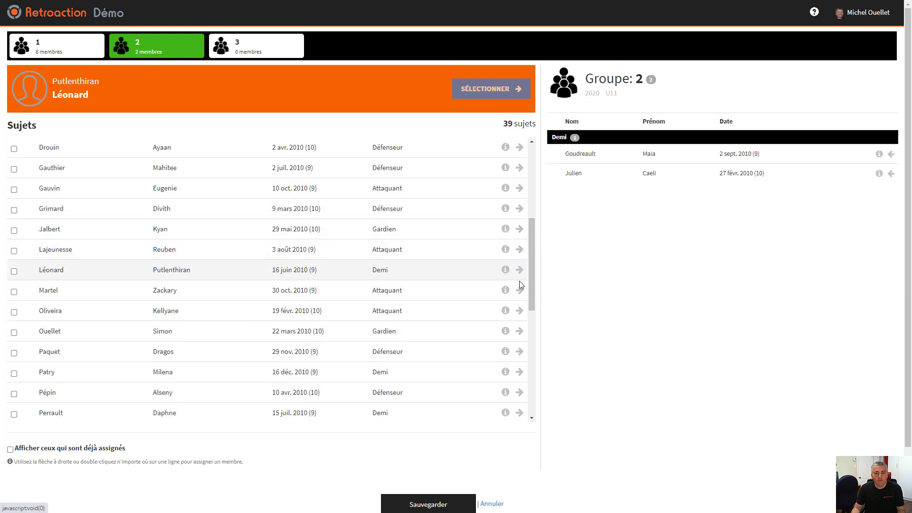
pyautogui.click(520, 291)
pyautogui.click(520, 331)
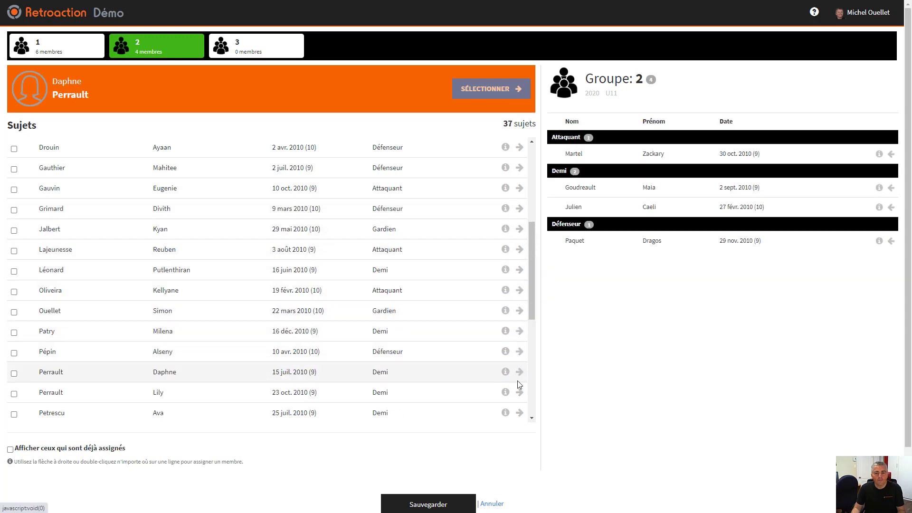
pyautogui.click(520, 392)
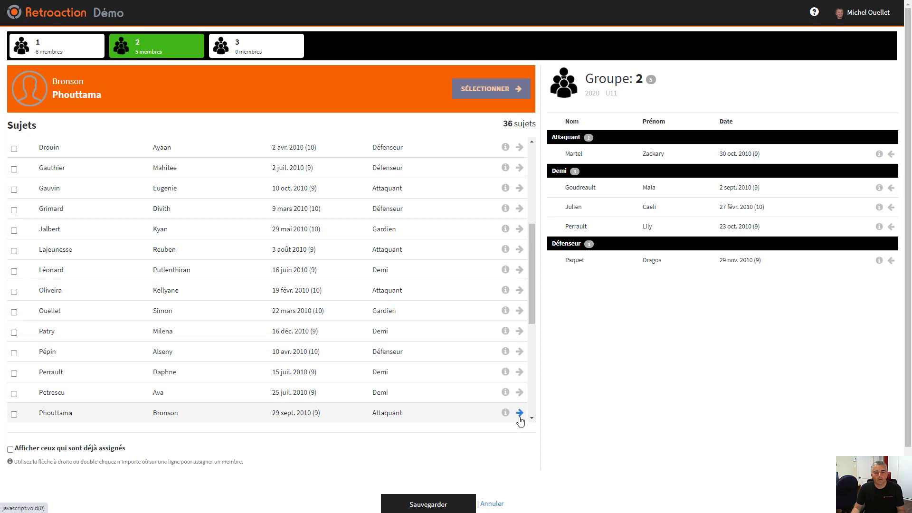
pyautogui.click(520, 413)
pyautogui.moveTo(533, 321); pyautogui.dragTo(538, 401)
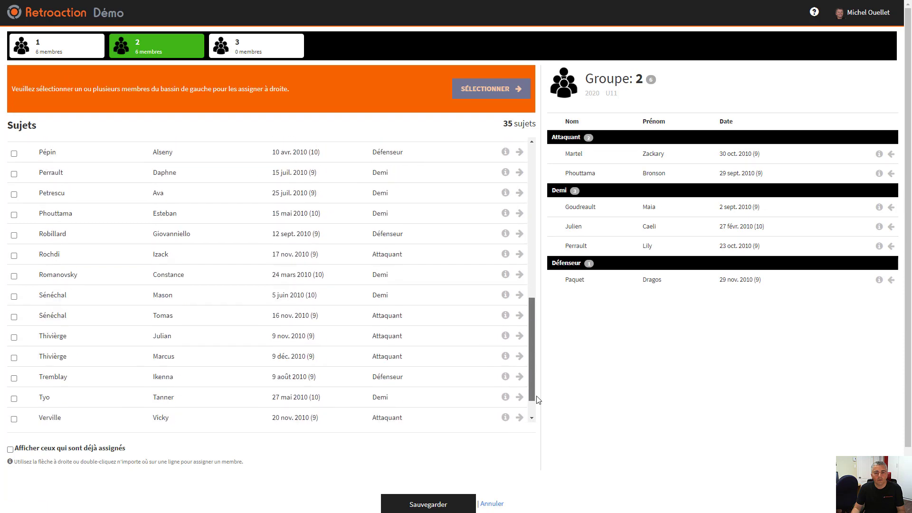
pyautogui.click(520, 371)
pyautogui.click(520, 330)
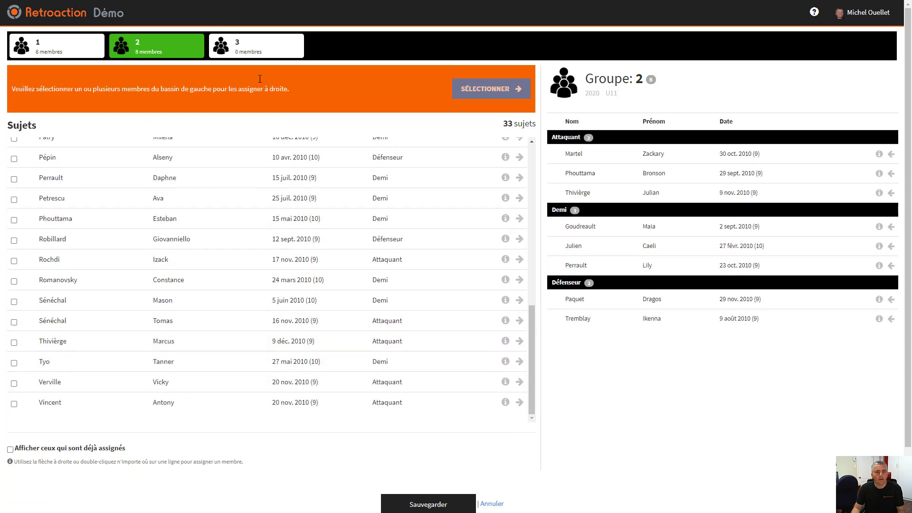
# Assign three Attaquant and four Demi subjects from the pool to group 3.
pyautogui.click(245, 54)
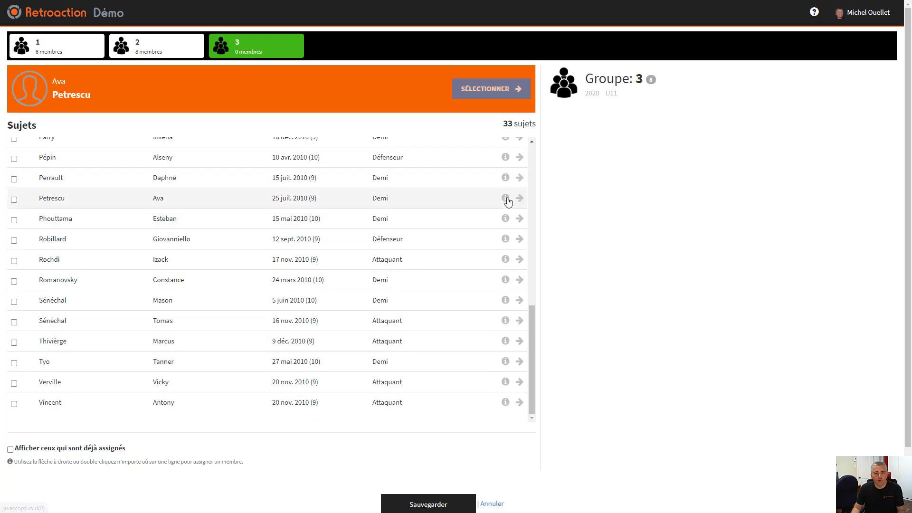
pyautogui.doubleClick(224, 205)
pyautogui.doubleClick(220, 265)
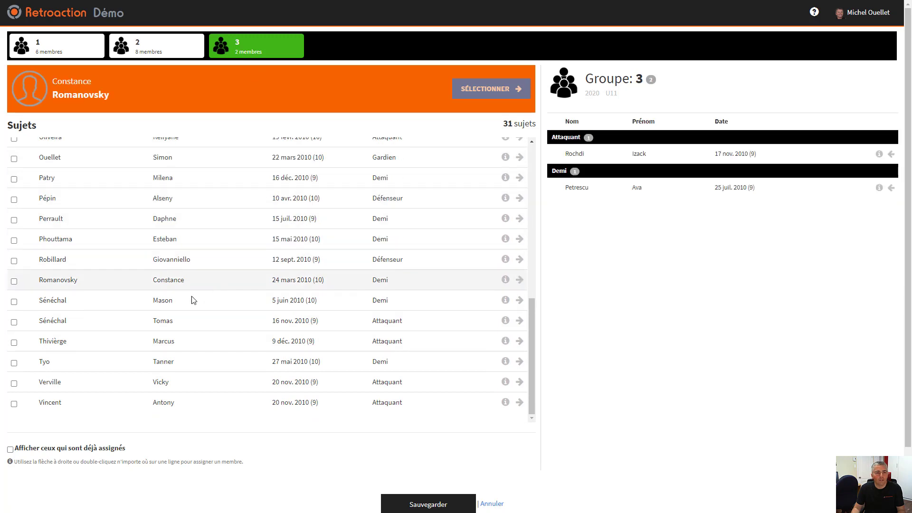
pyautogui.doubleClick(162, 366)
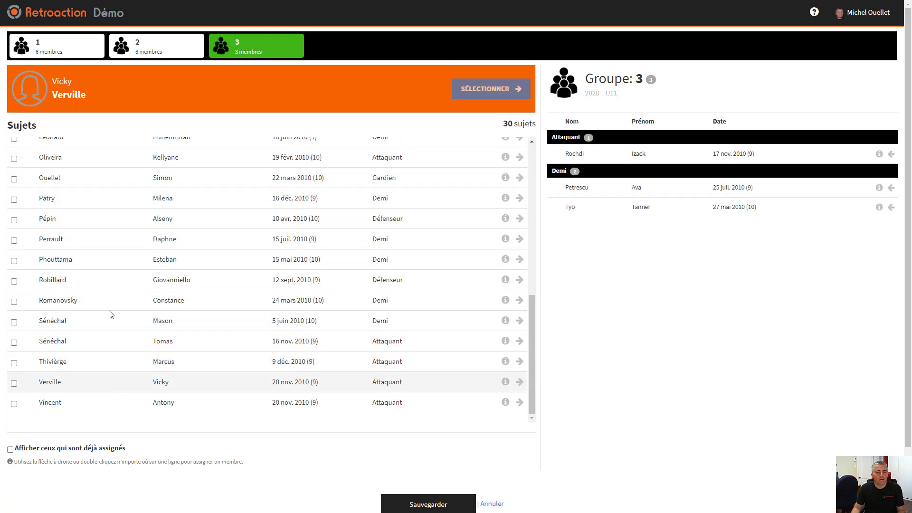
pyautogui.doubleClick(111, 382)
pyautogui.doubleClick(119, 223)
pyautogui.doubleClick(118, 328)
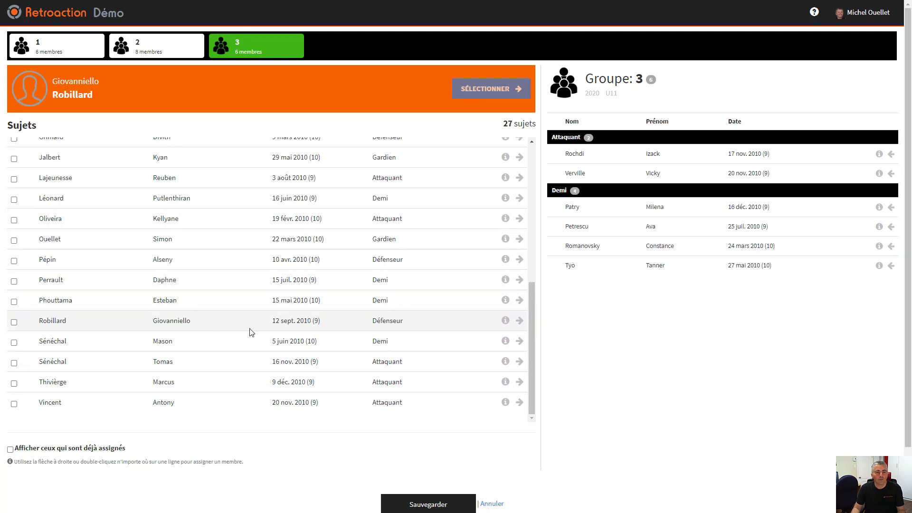
pyautogui.doubleClick(221, 357)
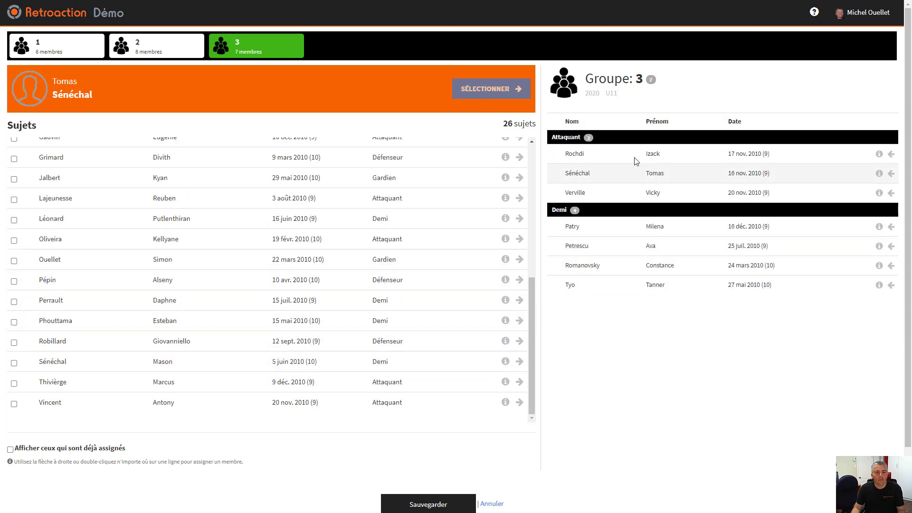
# Sort the subject pool by position and open the position filter's choices.
pyautogui.scroll(6, 391, 284)
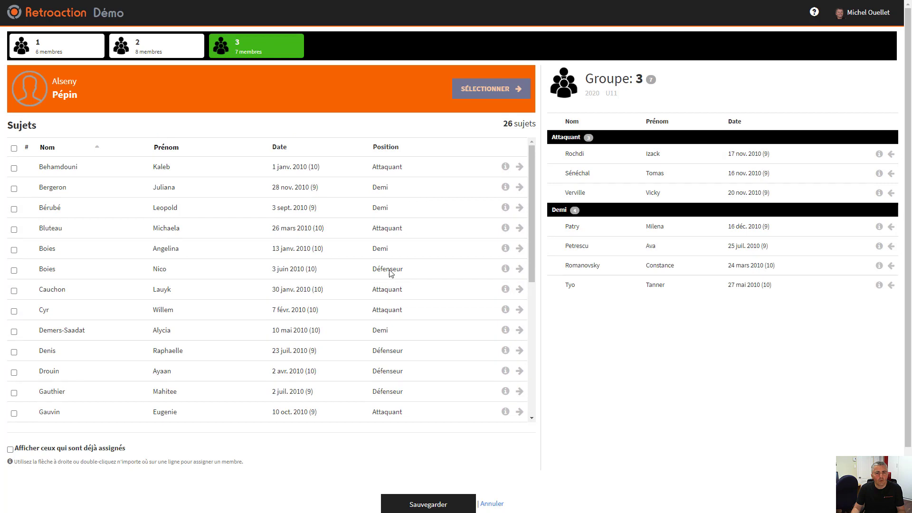
pyautogui.click(386, 146)
pyautogui.click(419, 149)
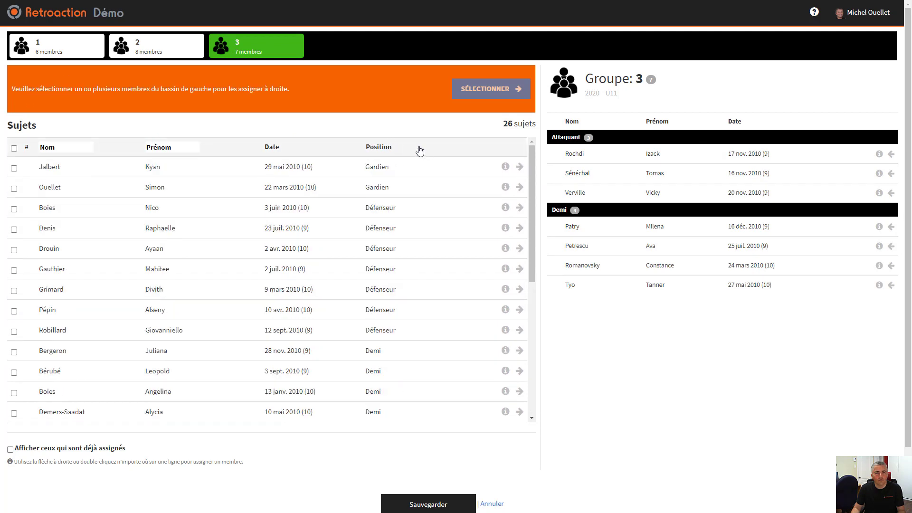
pyautogui.click(388, 149)
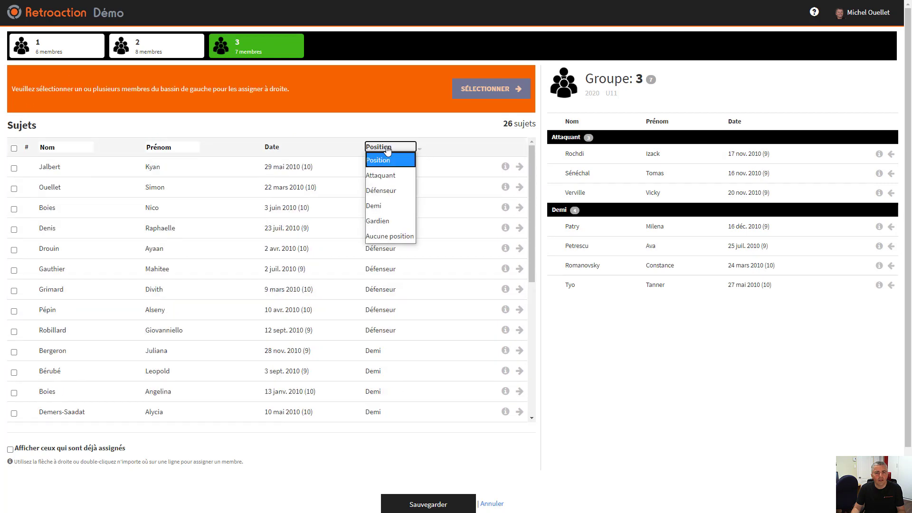
# Sort the pool by first name, filter the first names by "jul" and clear the filter.
pyautogui.click(181, 148)
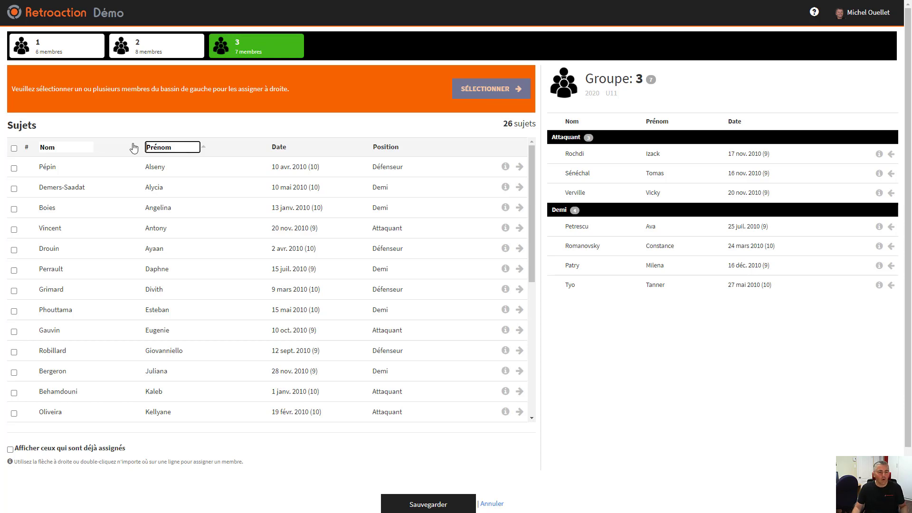
pyautogui.write('juli')
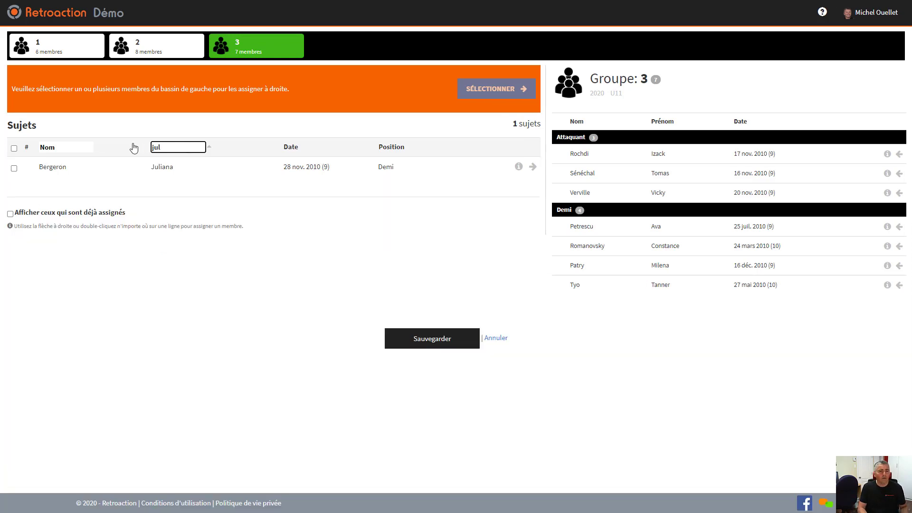
pyautogui.press('BackSpace')
pyautogui.press('BackSpace')
pyautogui.press('BackSpace')
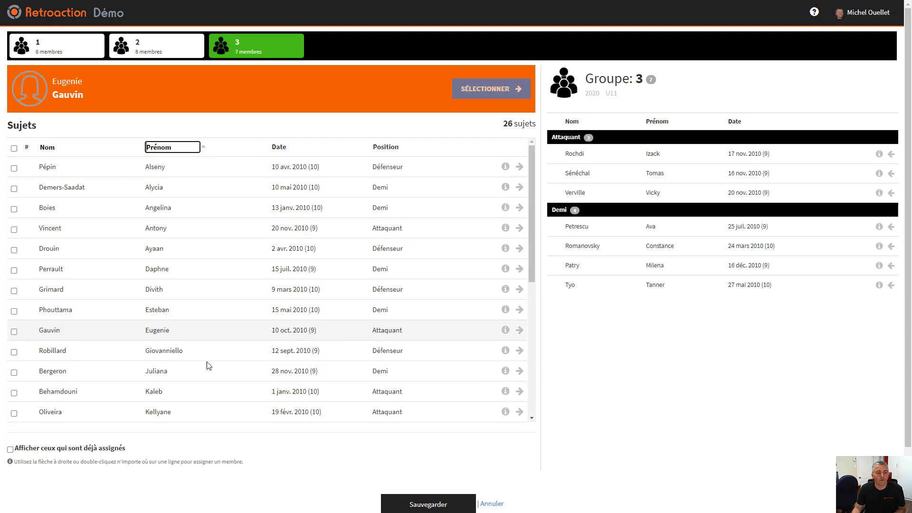
# Save the assignments to the three groups and skip notifying the players of the changes.
pyautogui.scroll(-1, 426, 471)
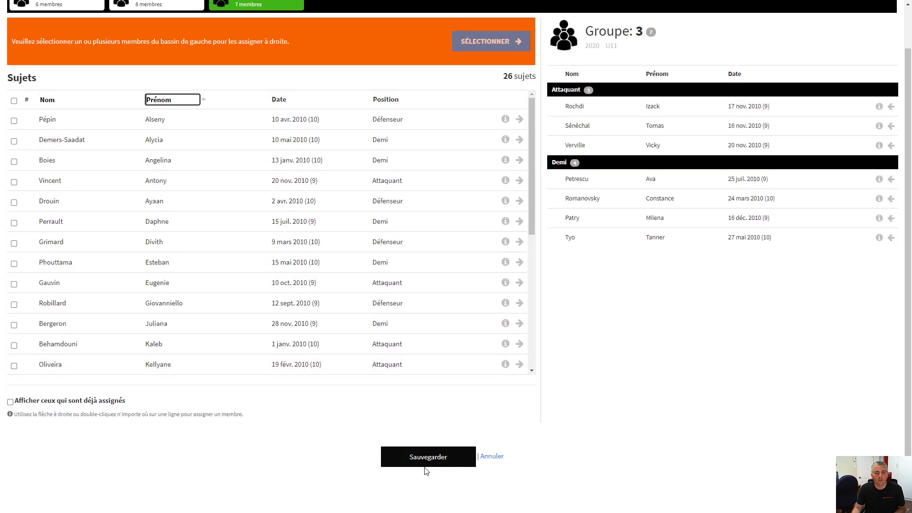
pyautogui.click(422, 464)
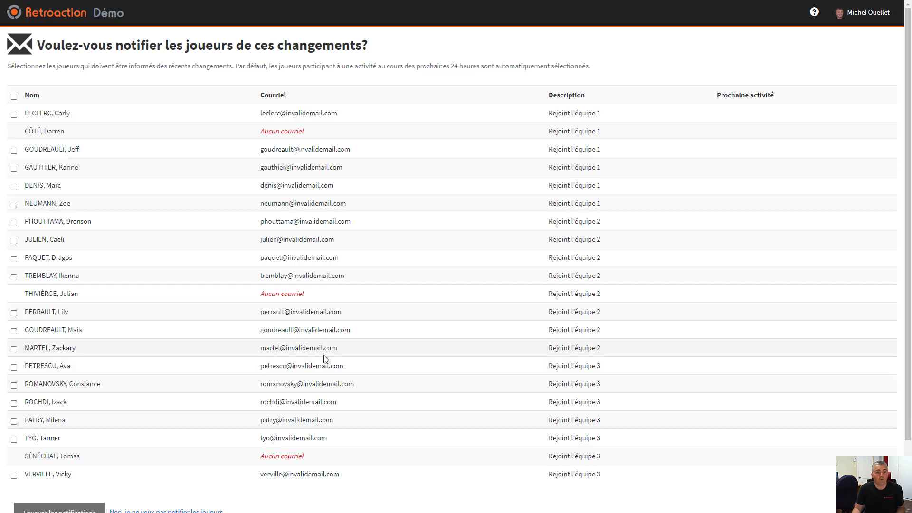
pyautogui.scroll(-2, 324, 355)
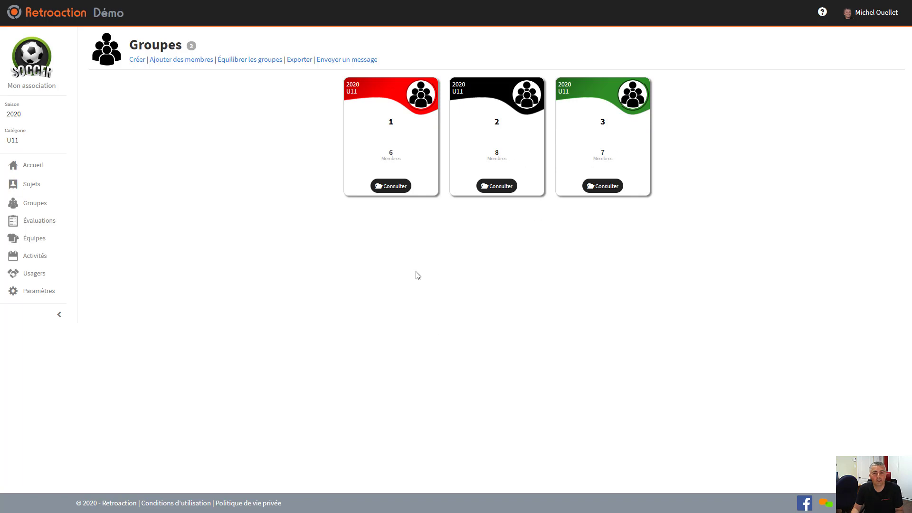
# Start balancing the groups, include all three U11 groups and continue to the balancing board.
pyautogui.press('super')
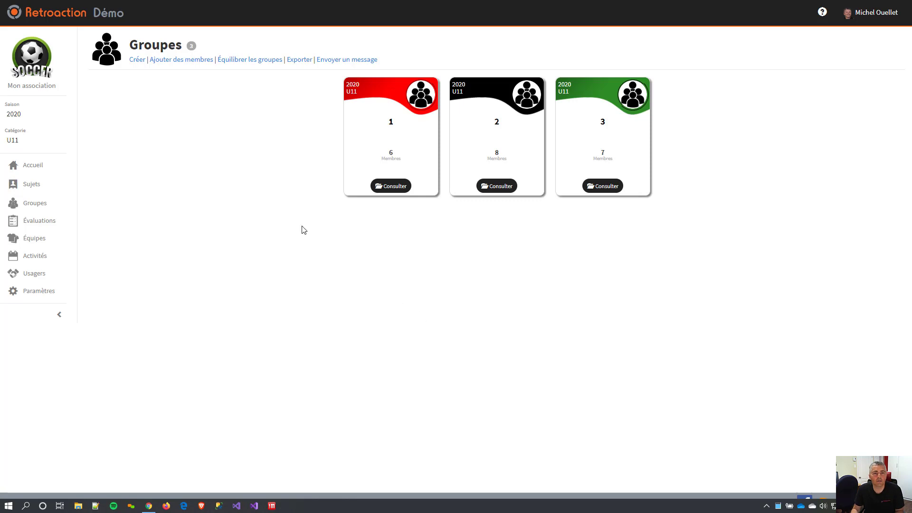
pyautogui.click(247, 60)
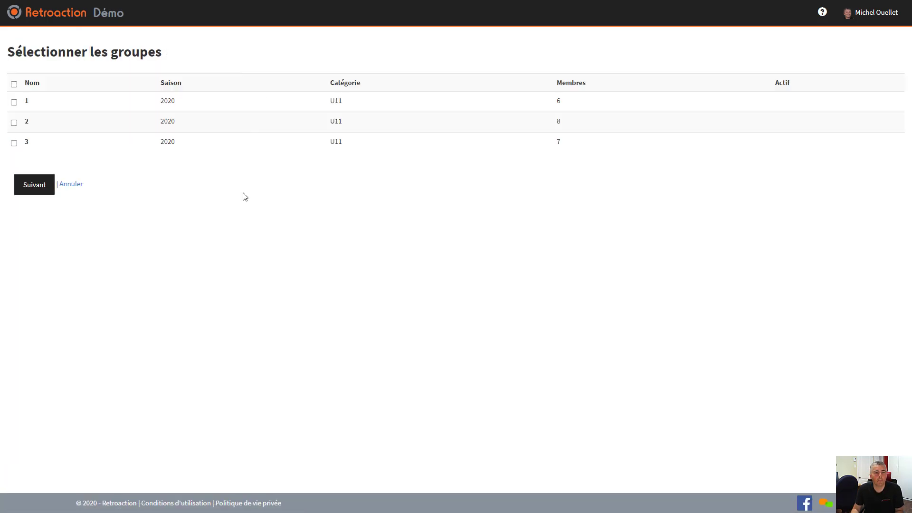
pyautogui.click(14, 84)
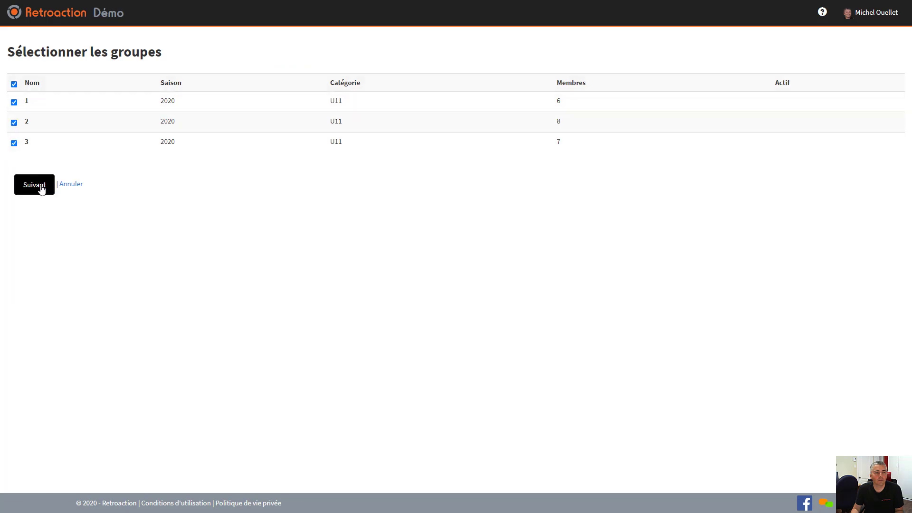
pyautogui.click(43, 182)
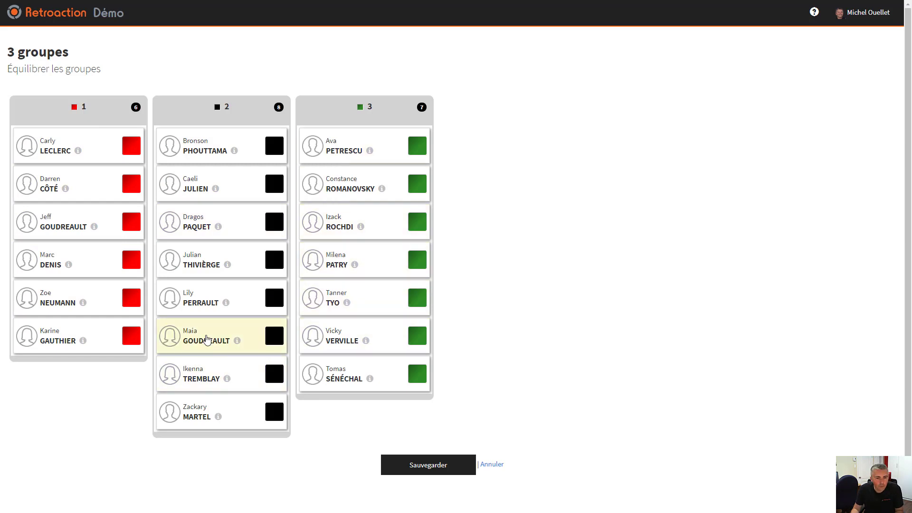
# Balance the groups at seven members each, moving one member from 2 to 1, one from 1 to 3 and one from 3 to 1, and save.
pyautogui.moveTo(211, 338); pyautogui.dragTo(357, 330)
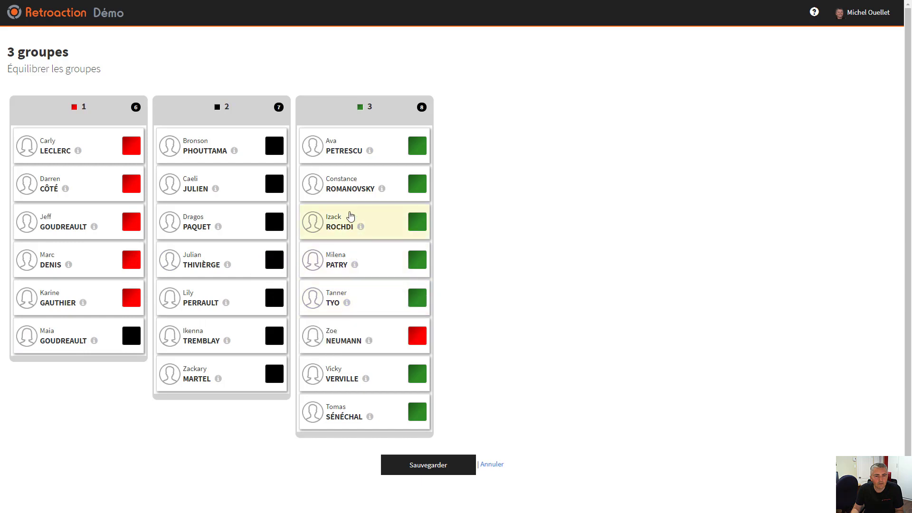
pyautogui.moveTo(352, 196); pyautogui.dragTo(78, 311)
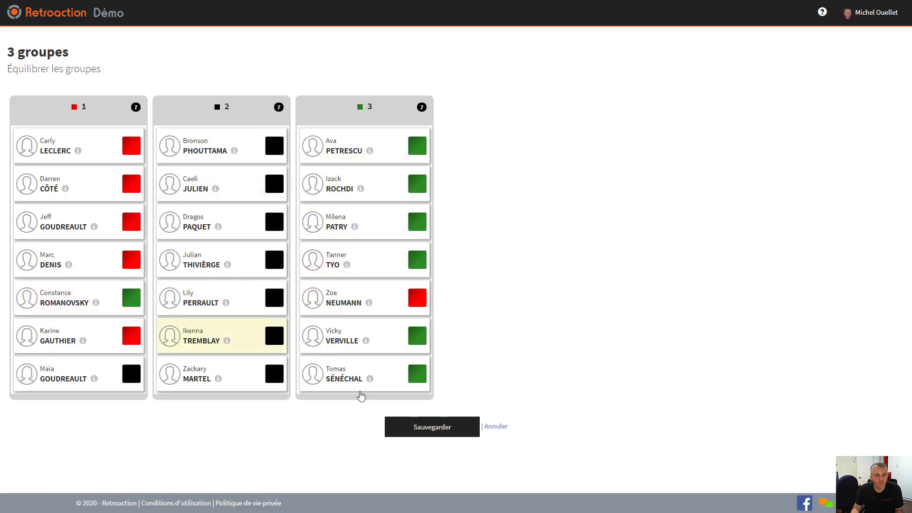
pyautogui.click(435, 428)
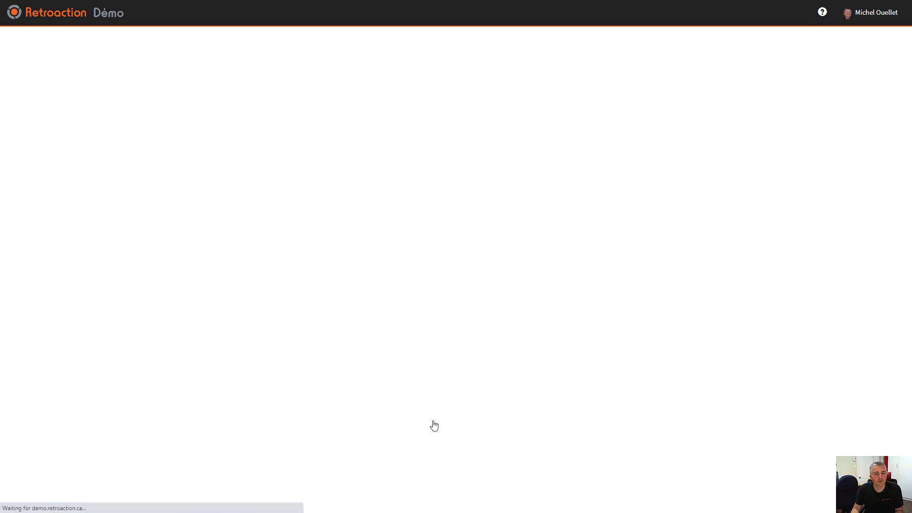